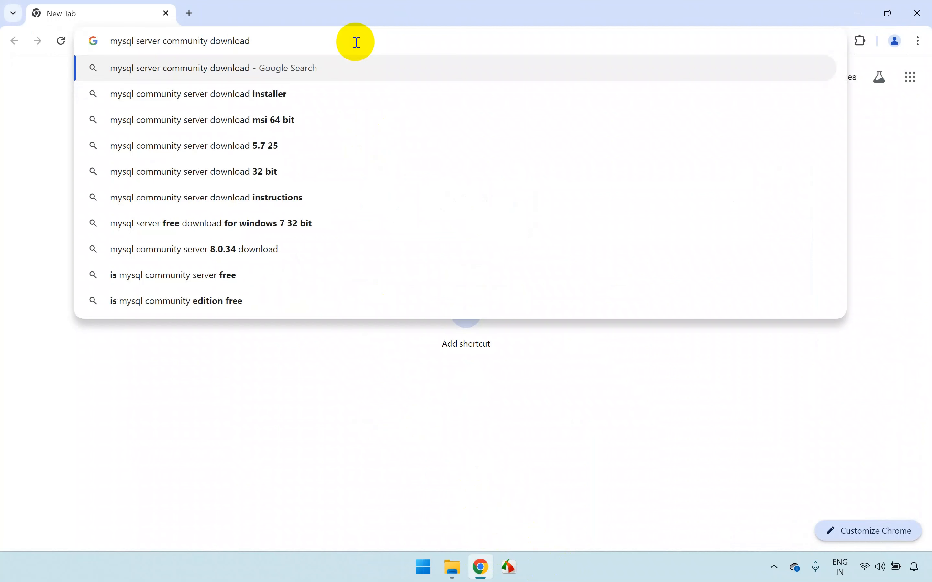
Search Google for "mysql server community download" and open the Download MySQL Community Server page.
key("Return")
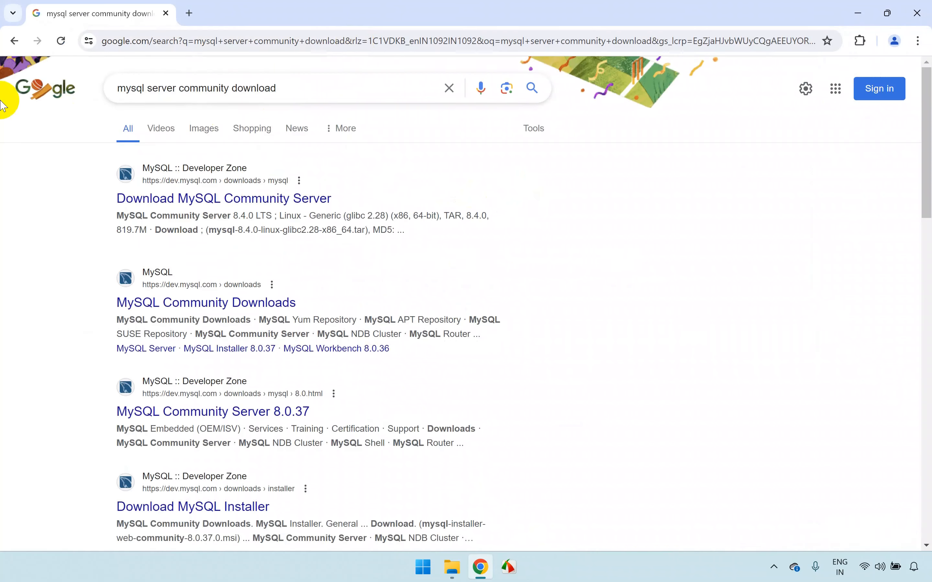
left_click(270, 202)
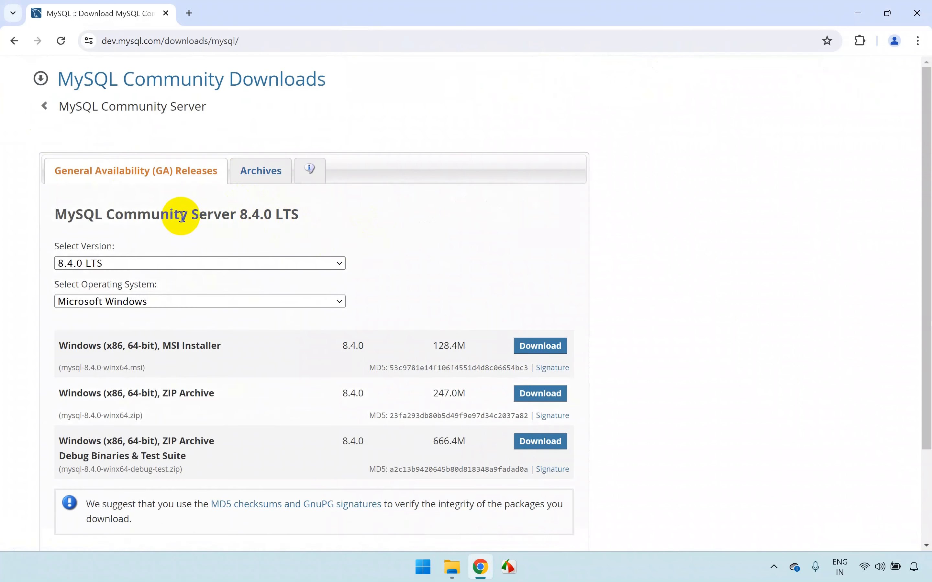
left_click_drag(239, 214, 267, 213)
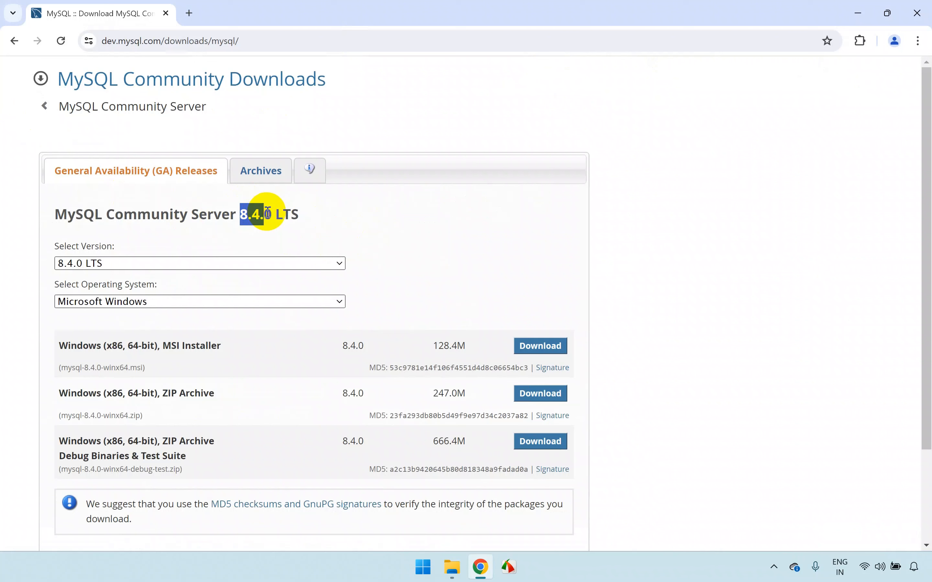
Choose MySQL Community Server version 8.0.37 and go to the MySQL Installer for Windows download page.
left_click(187, 262)
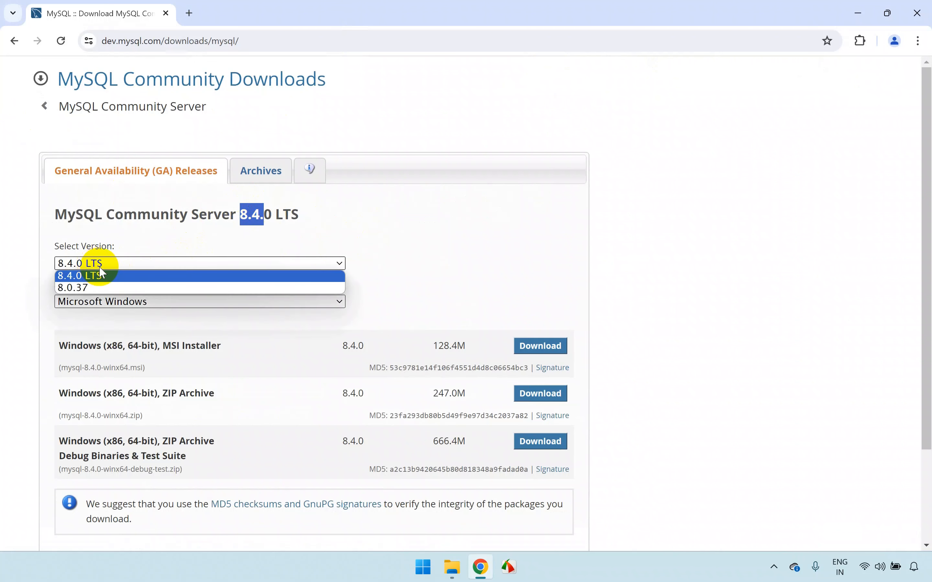
left_click(115, 287)
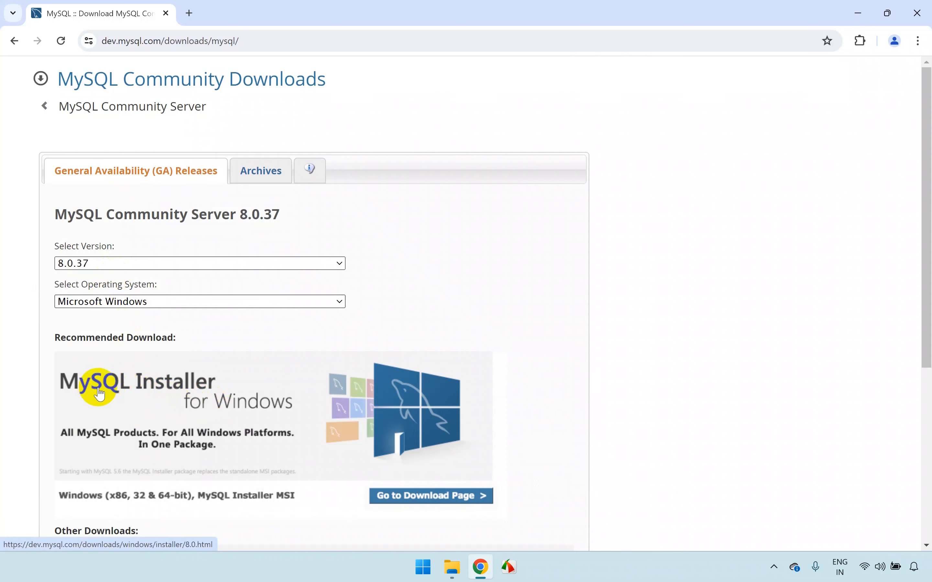
left_click(233, 407)
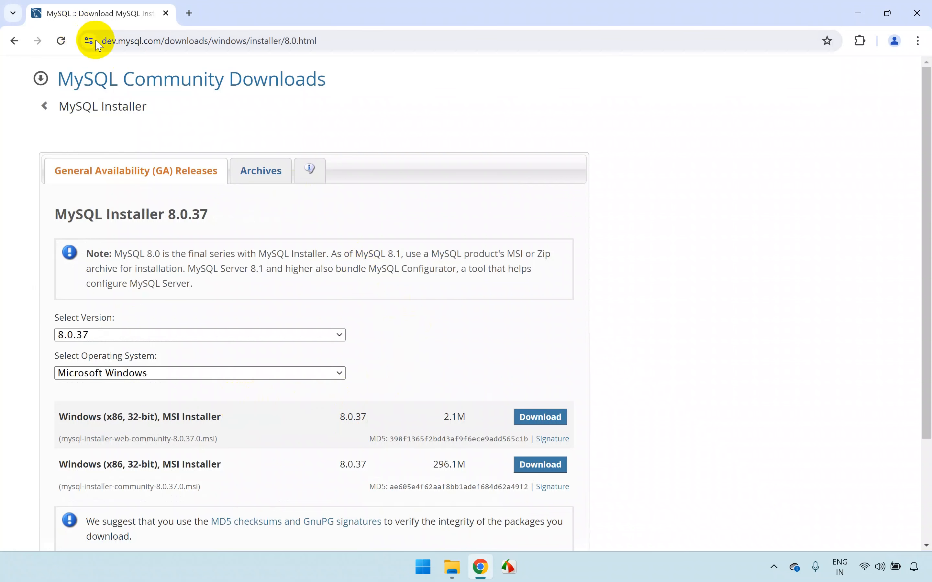
Download the 296.1M installer mysql-installer-community-8.0.37.0.msi without logging in or signing up.
left_click_drag(108, 40, 334, 37)
left_click(426, 94)
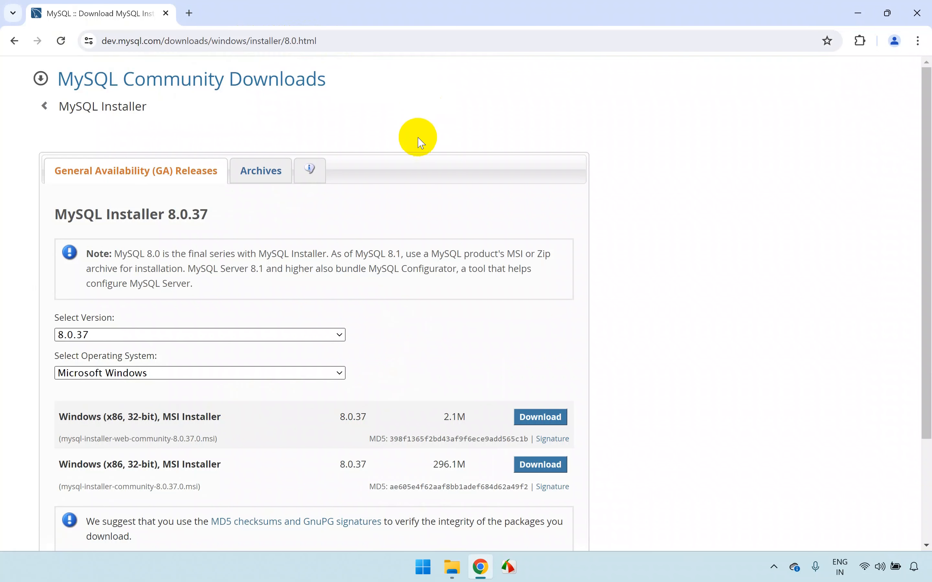
scroll(375, 364, "down", 1)
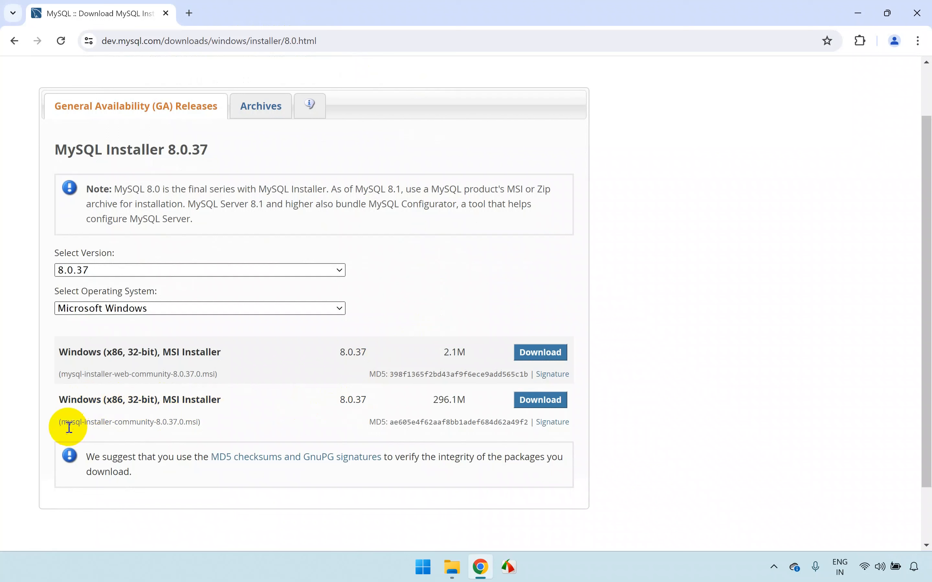
left_click_drag(62, 423, 168, 423)
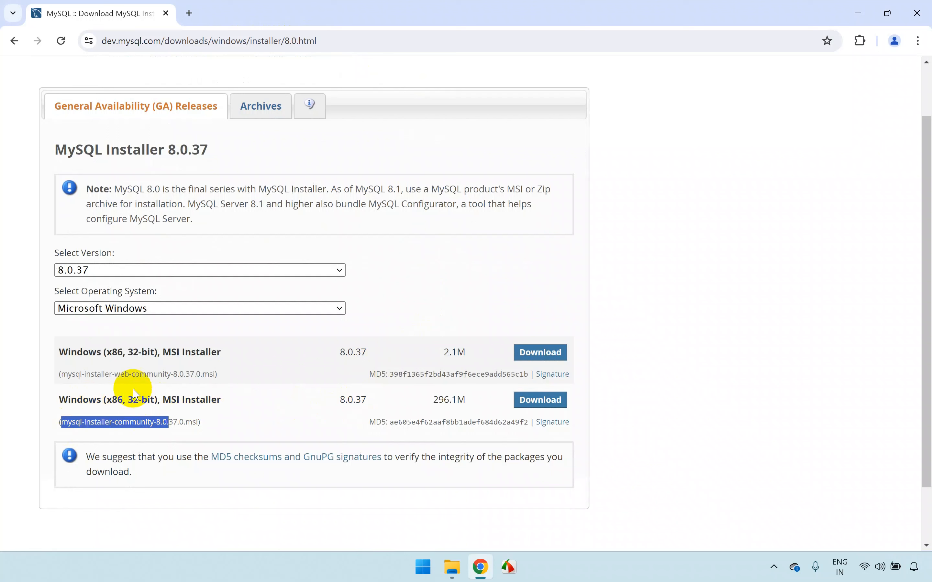
left_click(101, 423)
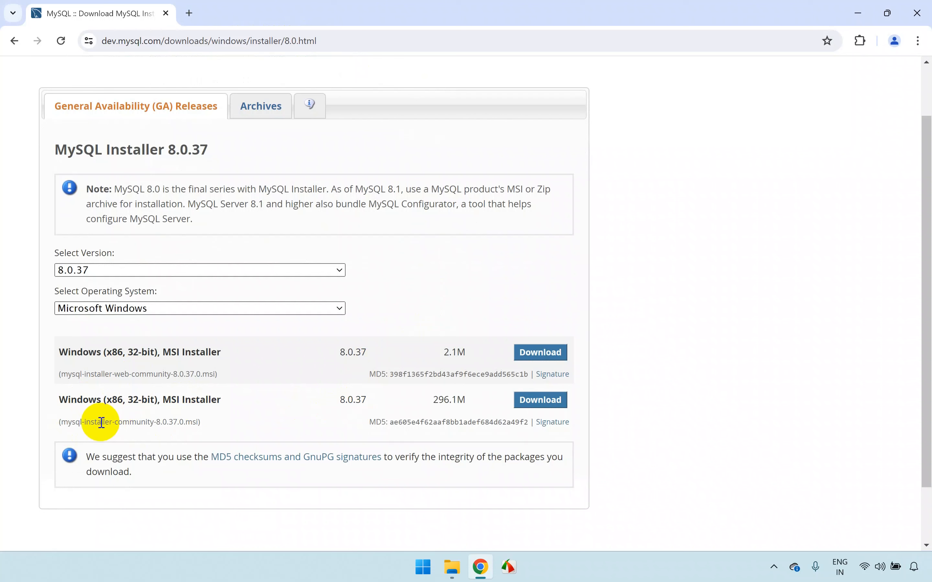
left_click(154, 425)
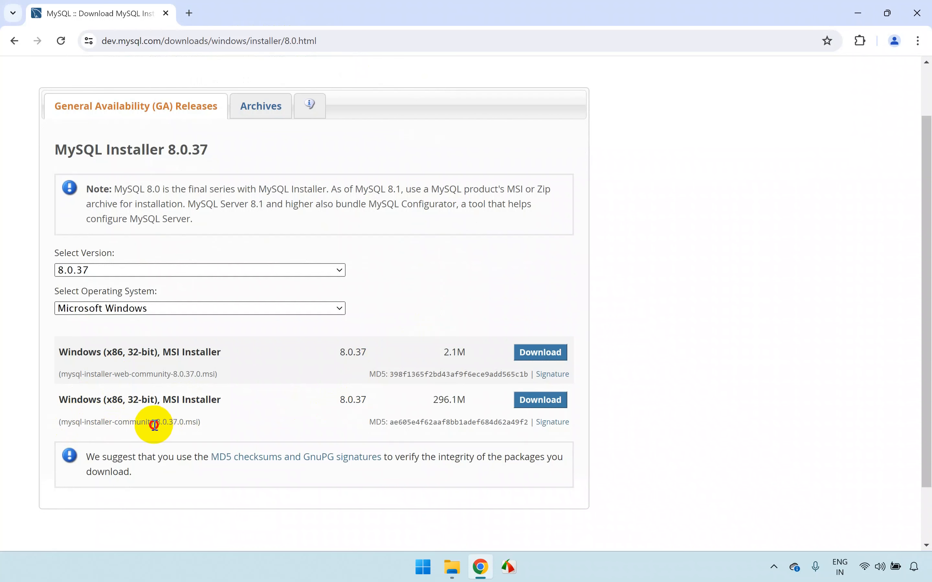
left_click_drag(154, 426, 192, 424)
left_click(535, 406)
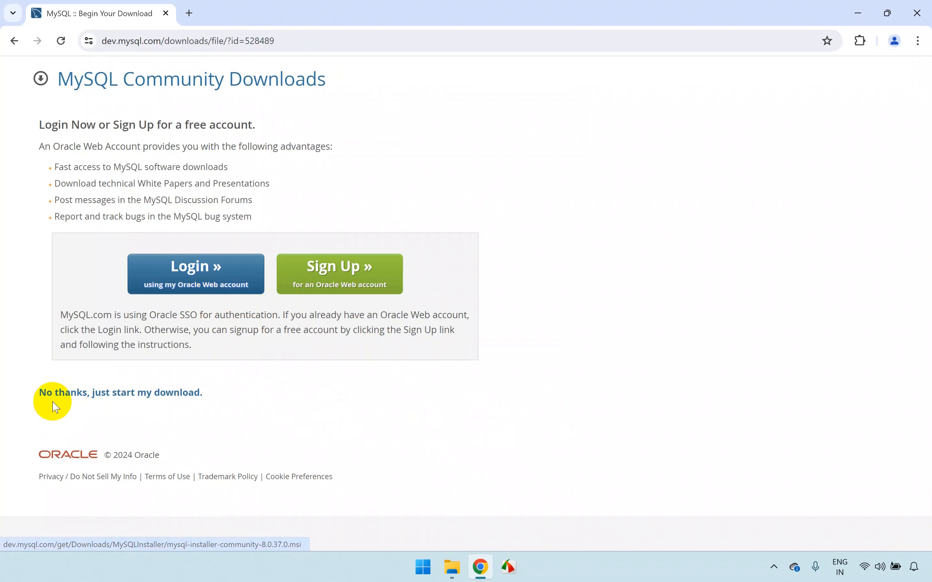
left_click(142, 399)
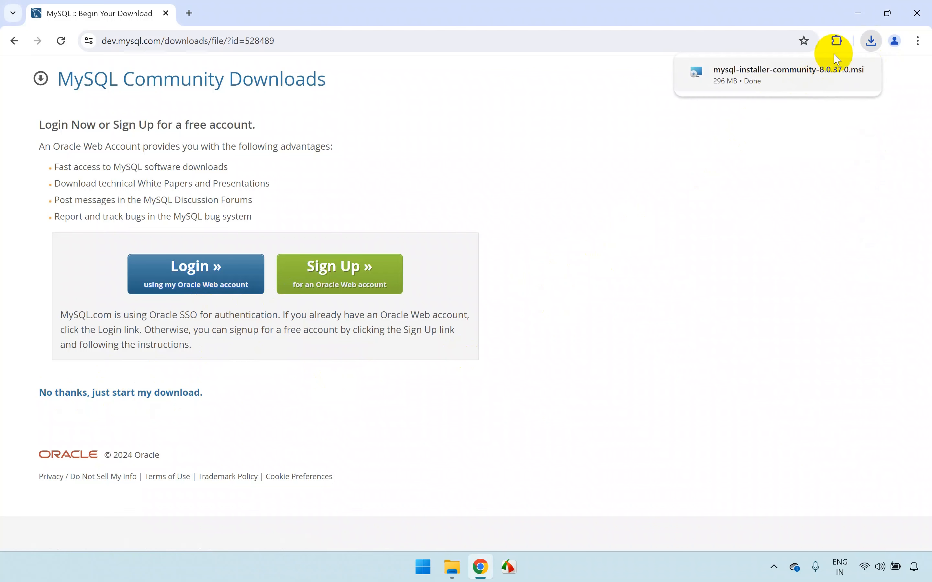
Run the downloaded mysql-installer-community-8.0.37.0 package from the Downloads folder and choose the Full setup type.
left_click(836, 73)
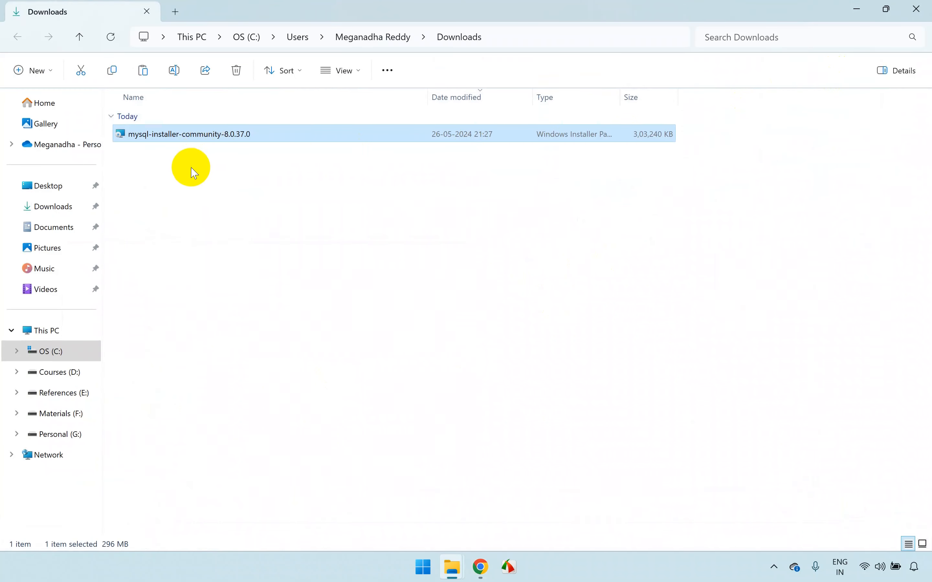
double_click(195, 135)
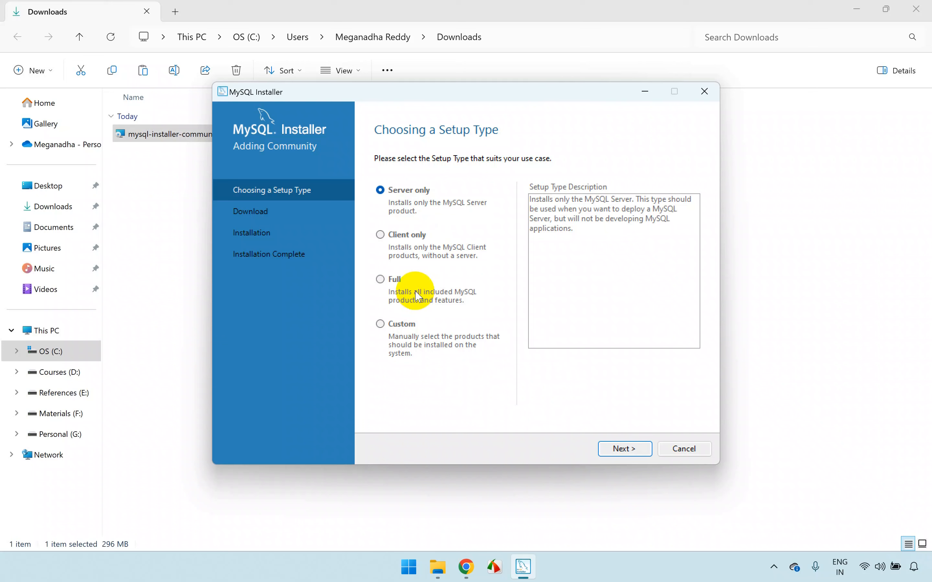
left_click(388, 285)
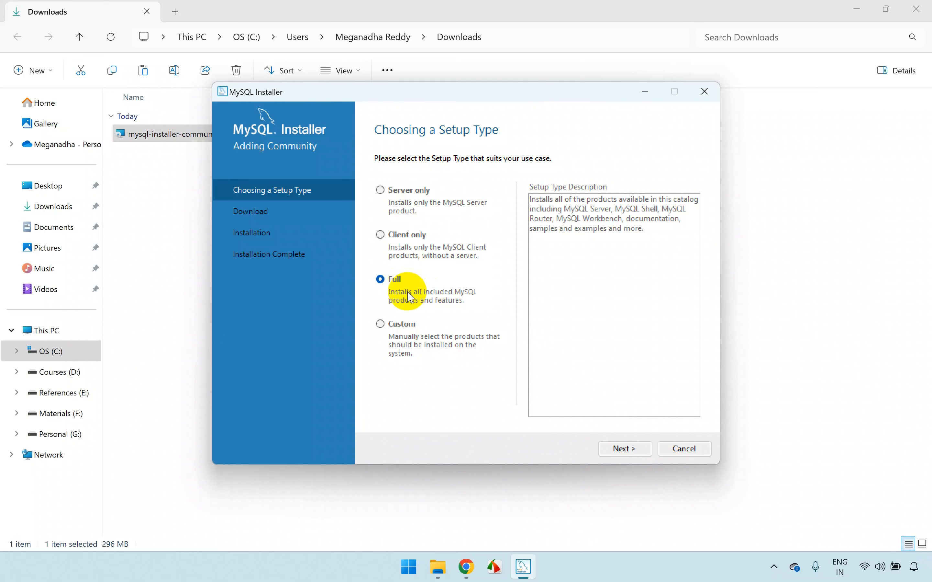
left_click(621, 448)
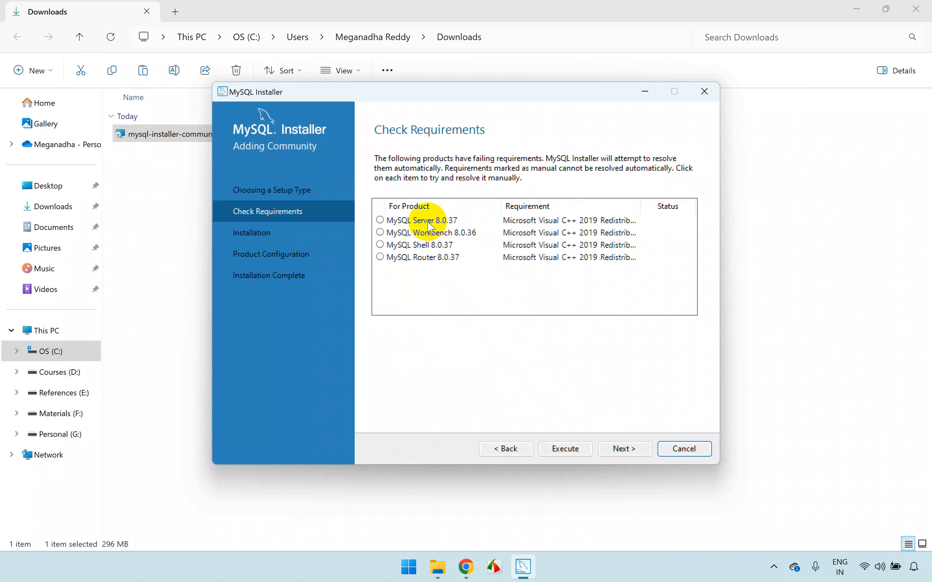
Resolve the failing requirements by installing the Microsoft Visual C++ 2015-2019 Redistributable (x64), agreeing to its license terms.
left_click(431, 224)
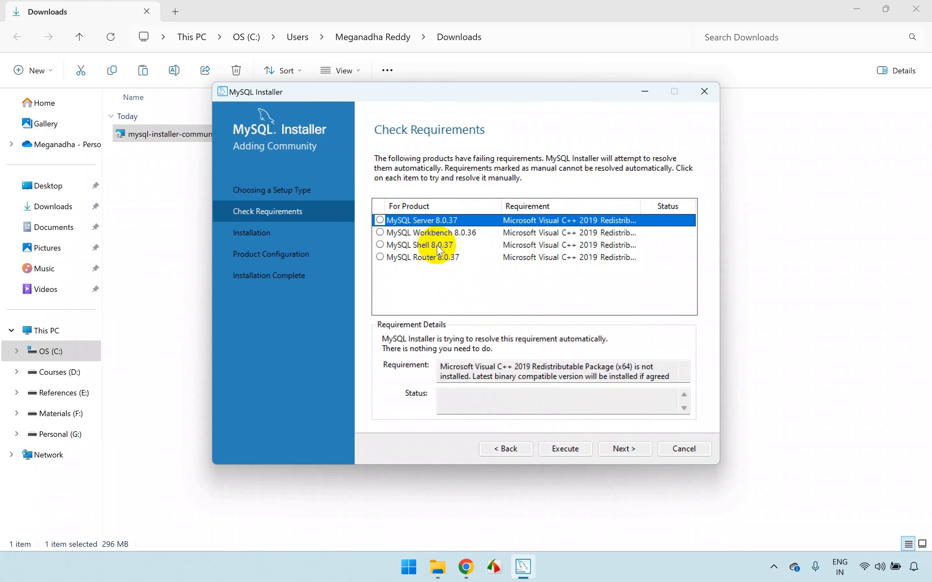
left_click(565, 451)
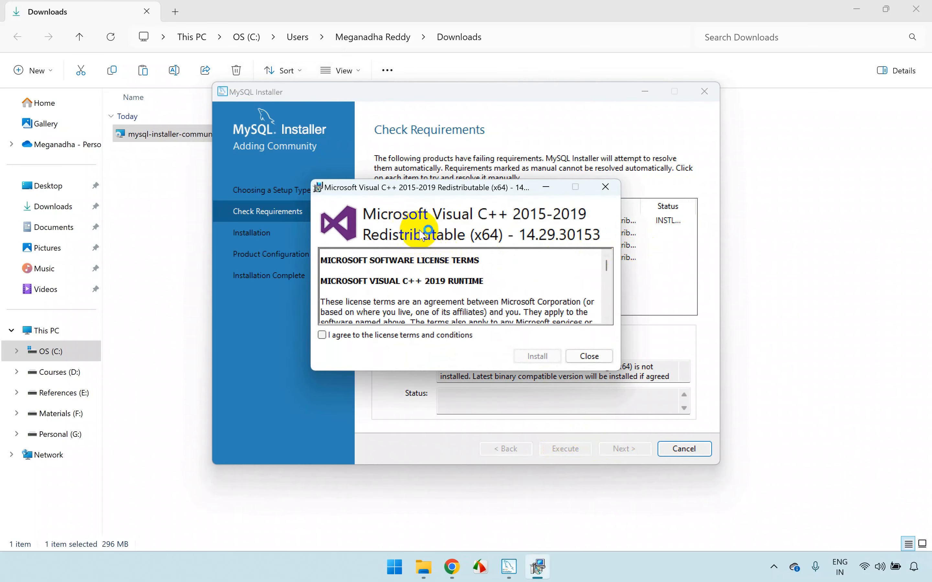
left_click(324, 335)
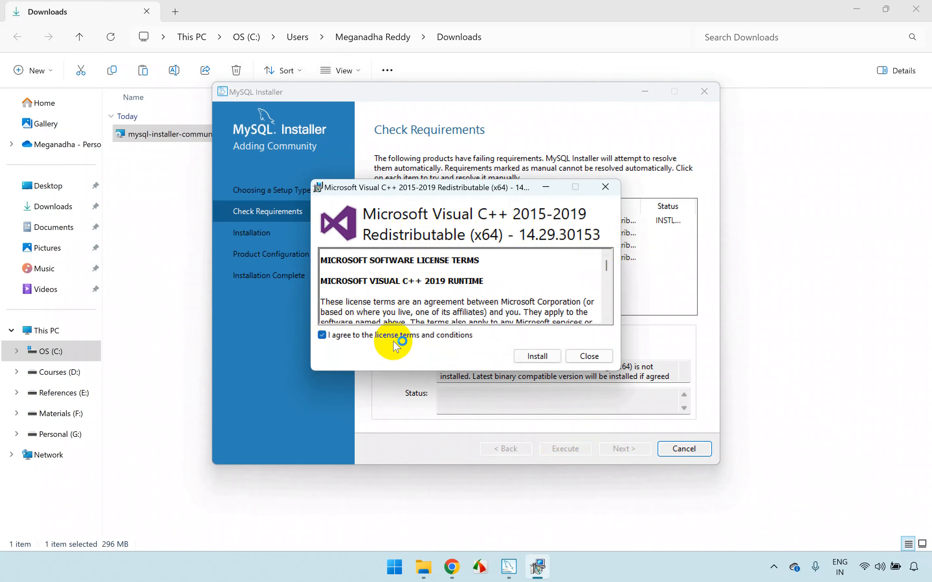
left_click(537, 357)
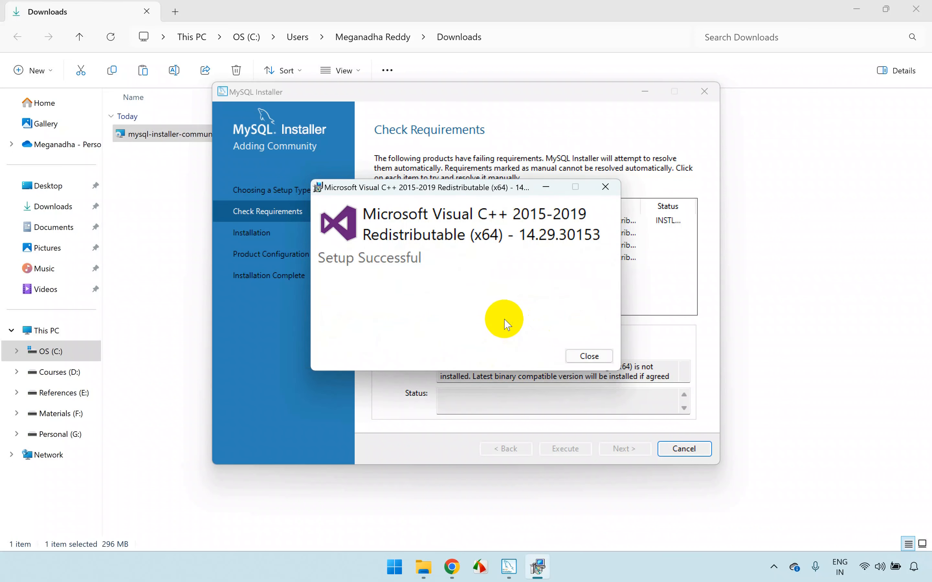
left_click(587, 357)
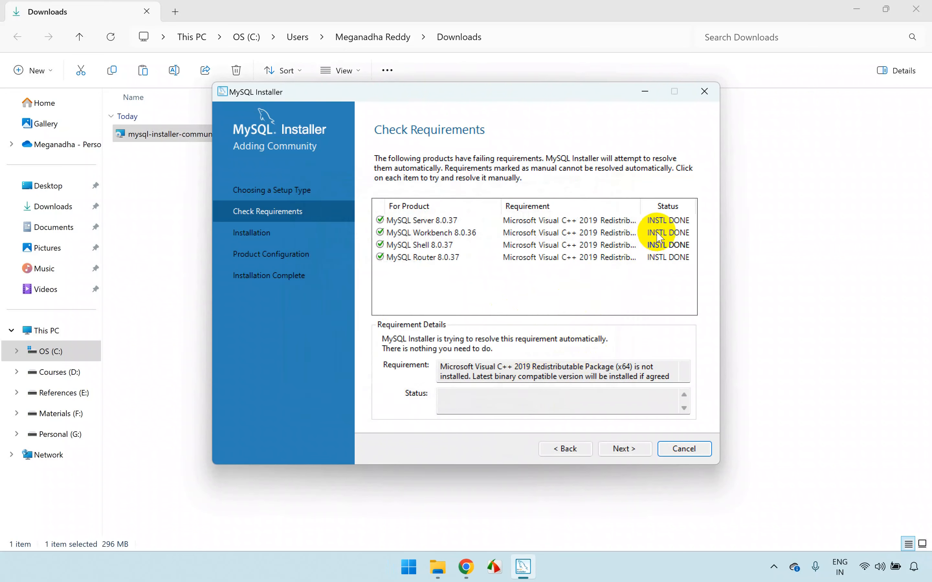
Install all the listed MySQL products and continue to the product configuration.
left_click(624, 449)
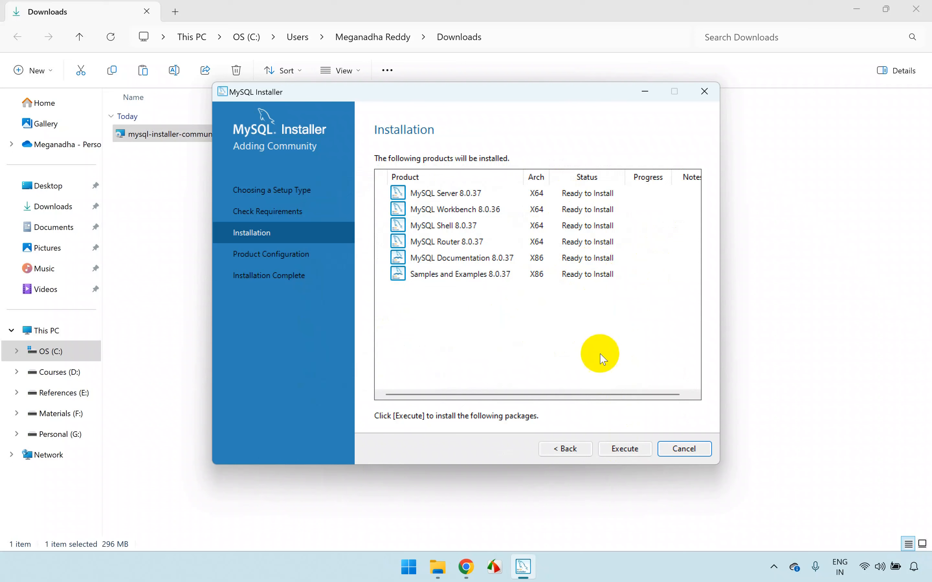
left_click(623, 448)
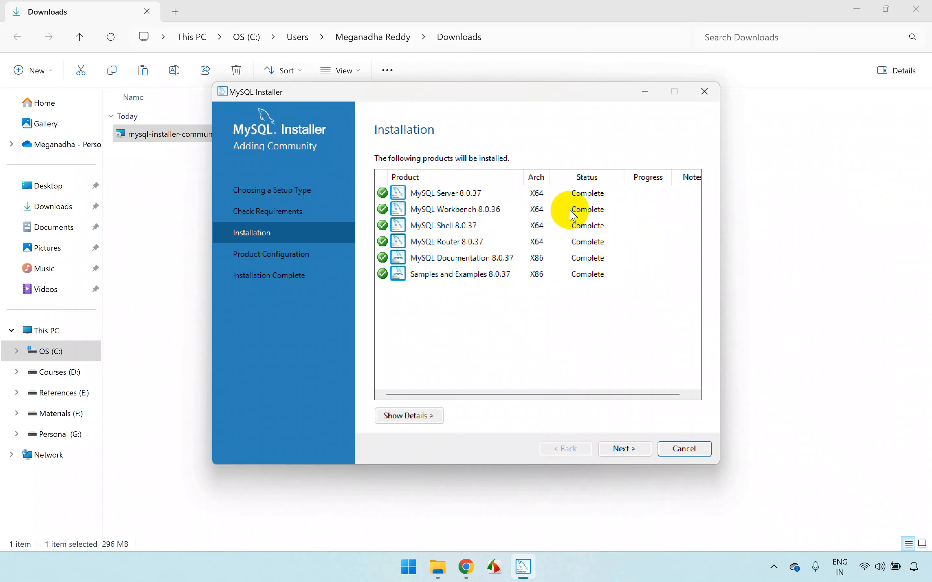
left_click(623, 448)
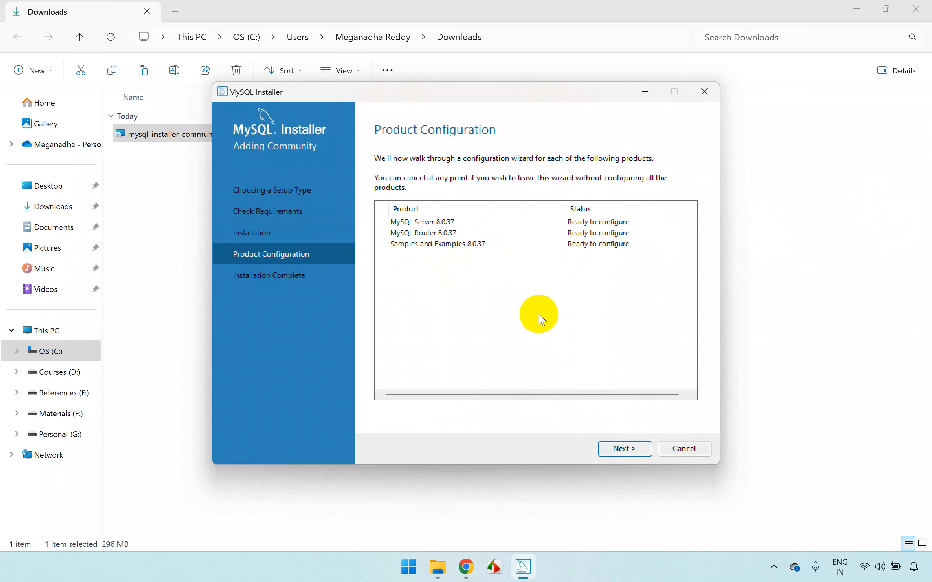
Start configuring MySQL Server with the Development Computer config type, keeping TCP/IP on port 3306.
left_click(625, 455)
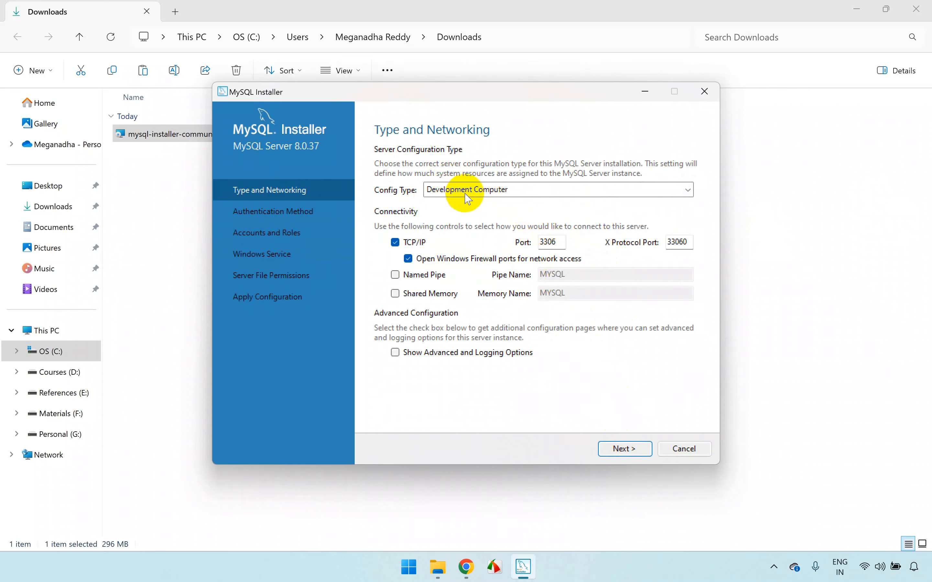
left_click(495, 192)
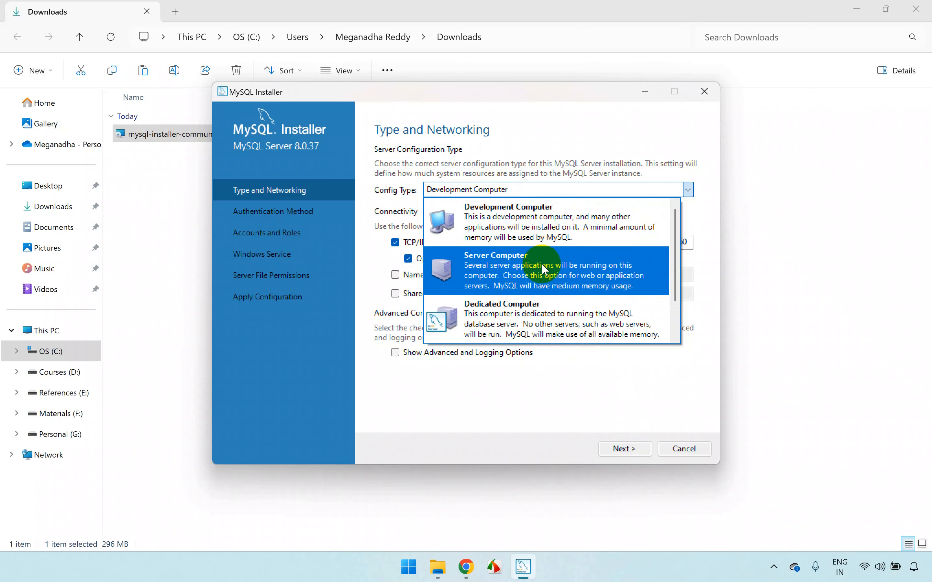
left_click(547, 228)
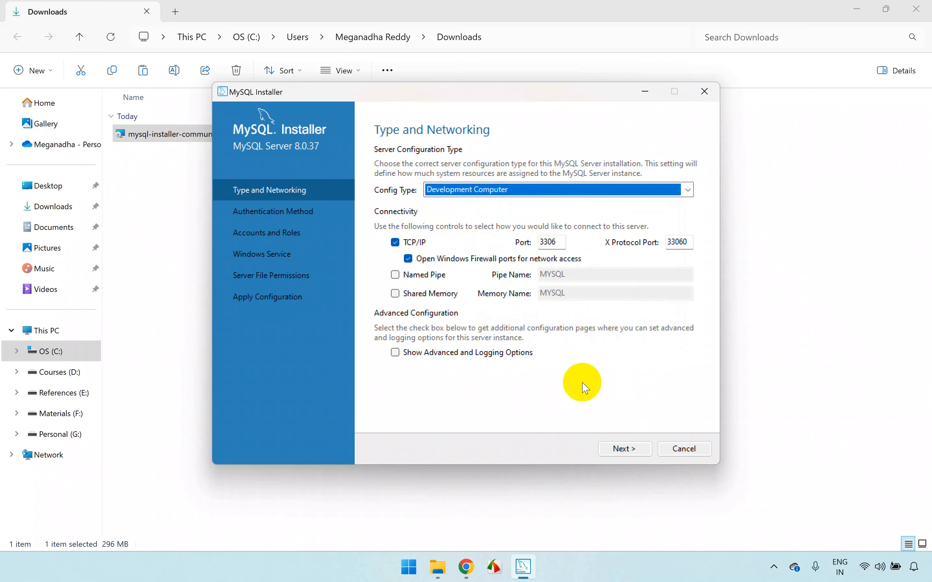
left_click(624, 448)
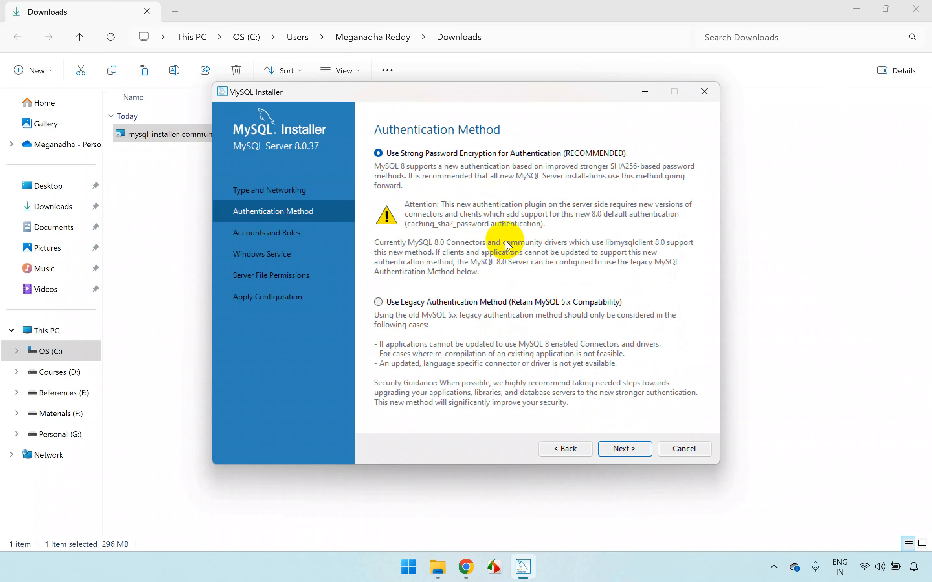
Accept strong password encryption for authentication, then enter and repeat the MySQL root password.
left_click(624, 449)
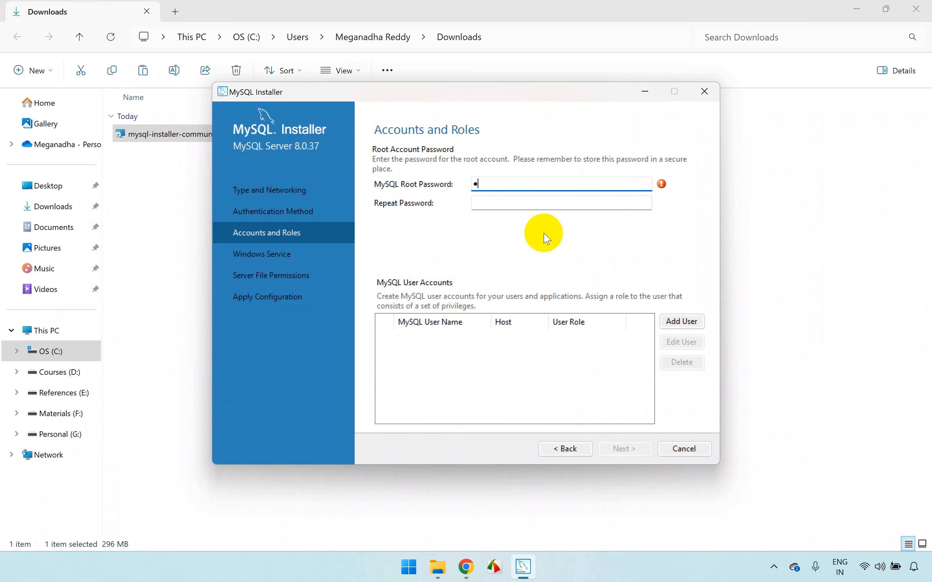
left_click(533, 205)
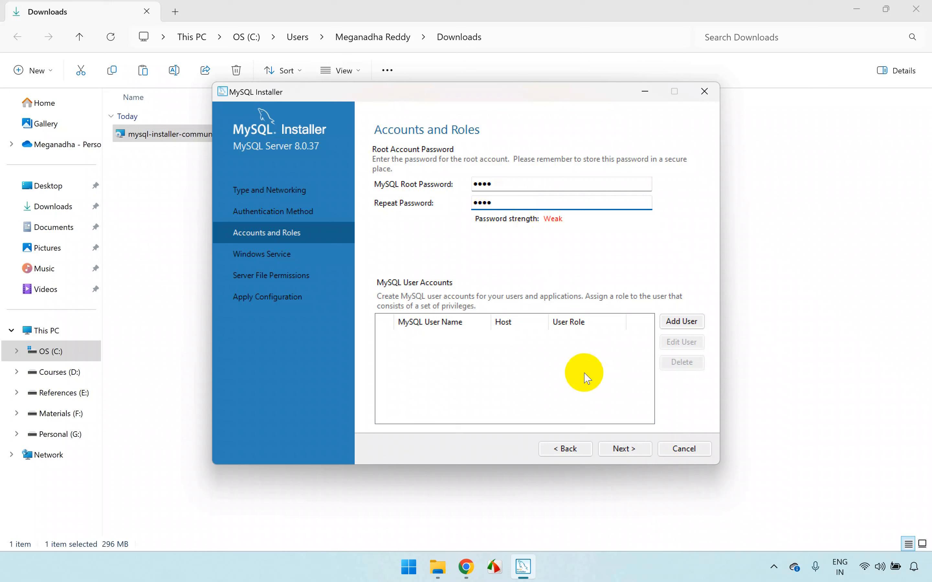
left_click(621, 451)
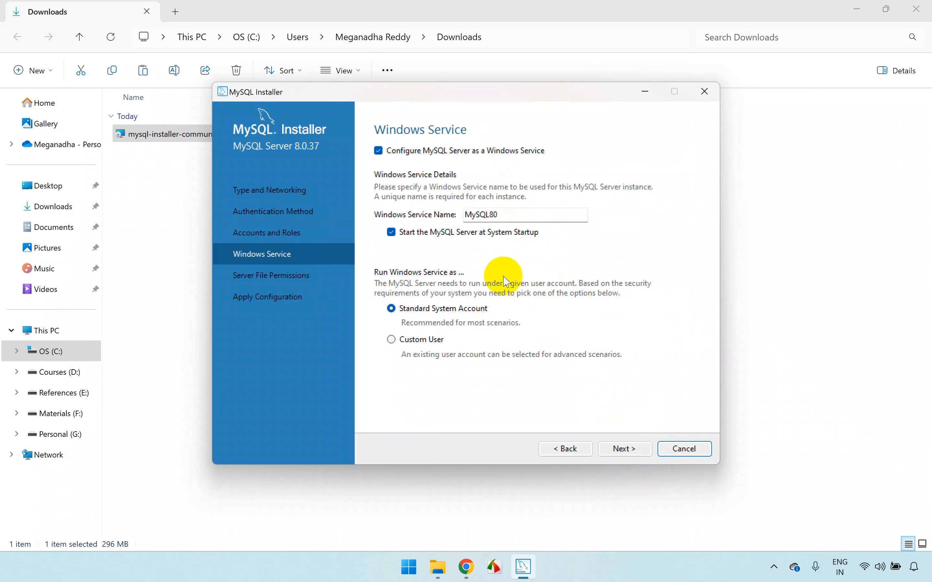
Accept the default MySQL80 Windows service and full-access file permission options, and apply the server configuration.
left_click(628, 453)
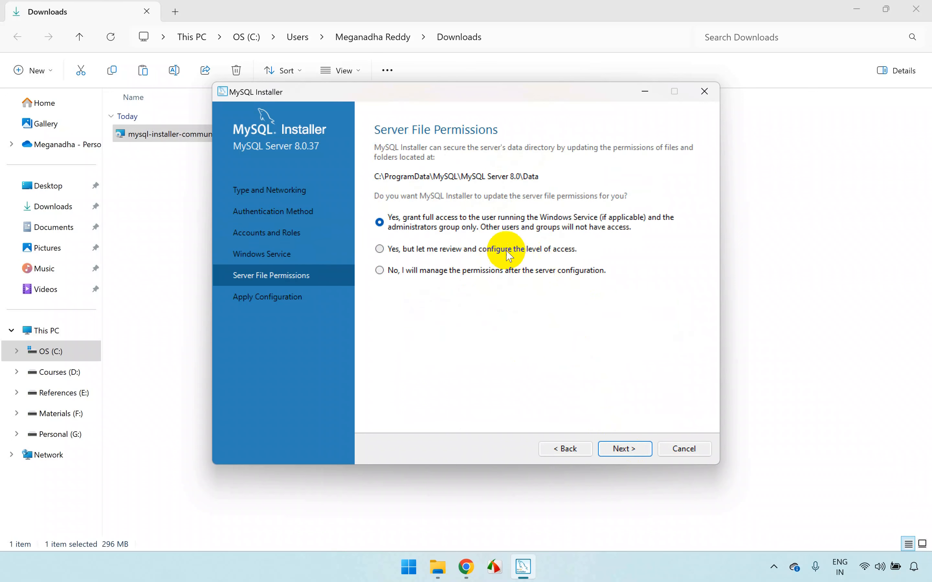
left_click(626, 451)
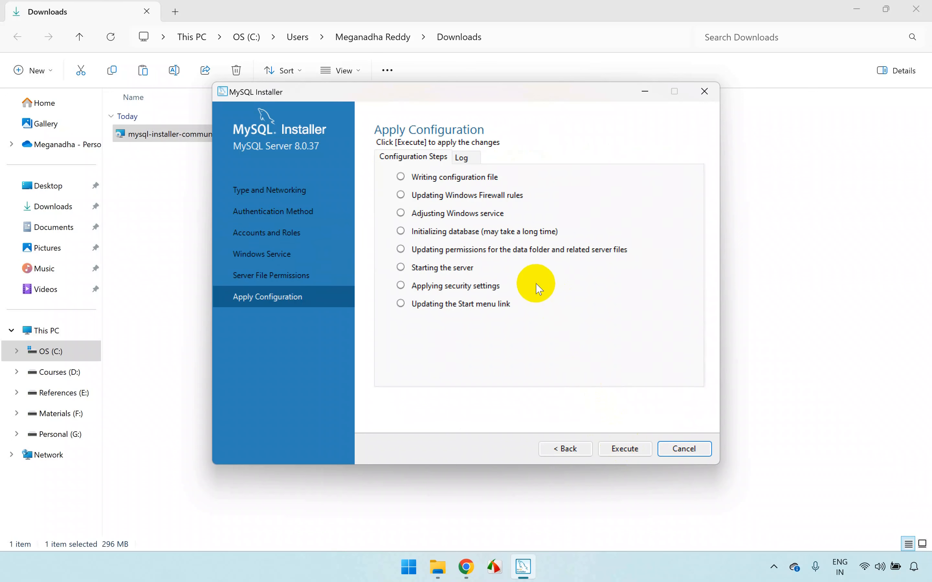
left_click(625, 450)
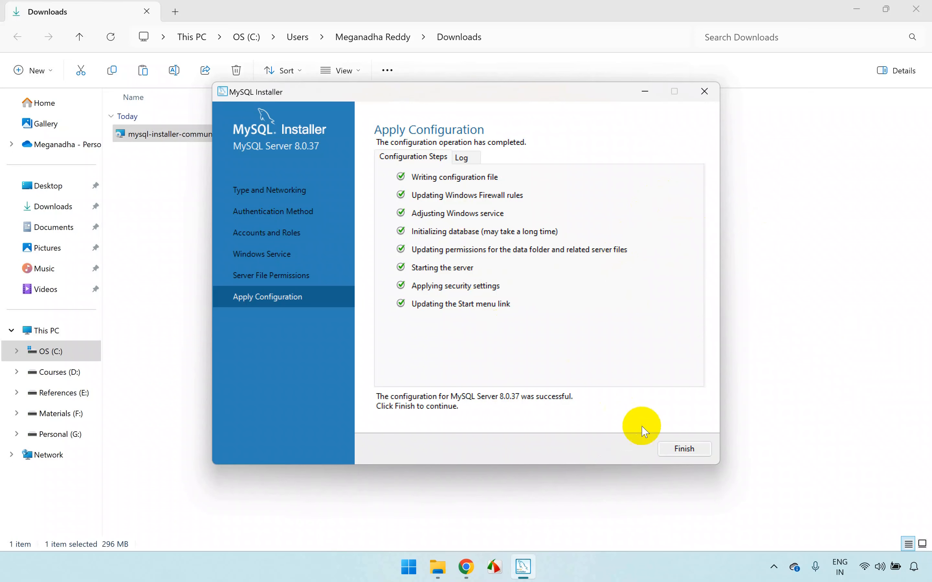
Close out the completed MySQL Server configuration and finish the MySQL Router configuration without bootstrapping it for InnoDB Cluster.
left_click(685, 449)
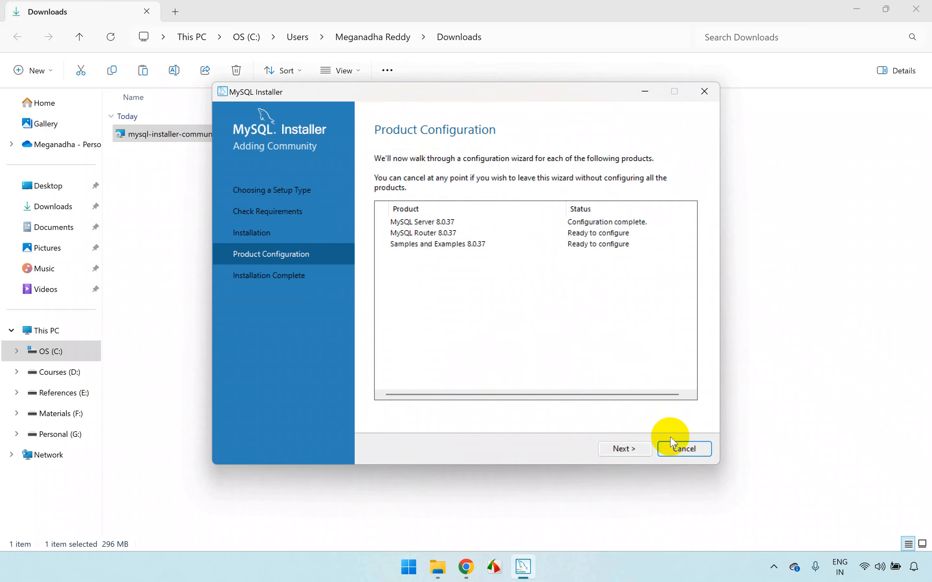
left_click(625, 449)
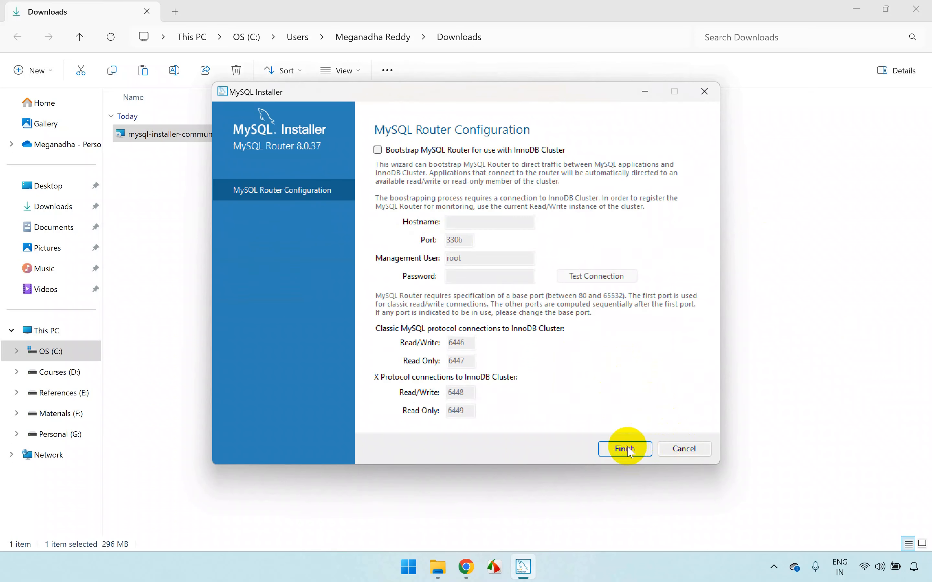
left_click(625, 448)
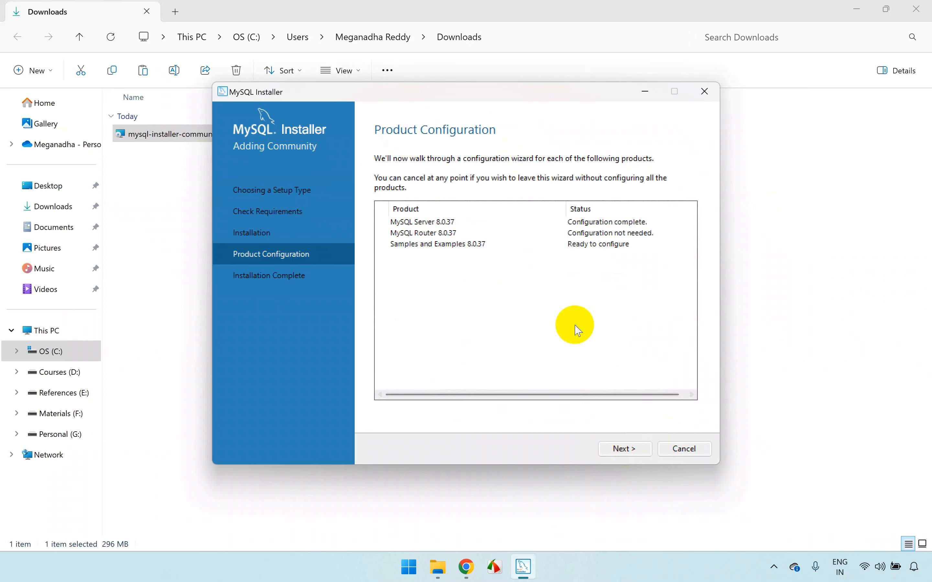
For Samples and Examples, enter the root account's password for MySQL Server 8.0.37 and check the credentials.
left_click(619, 449)
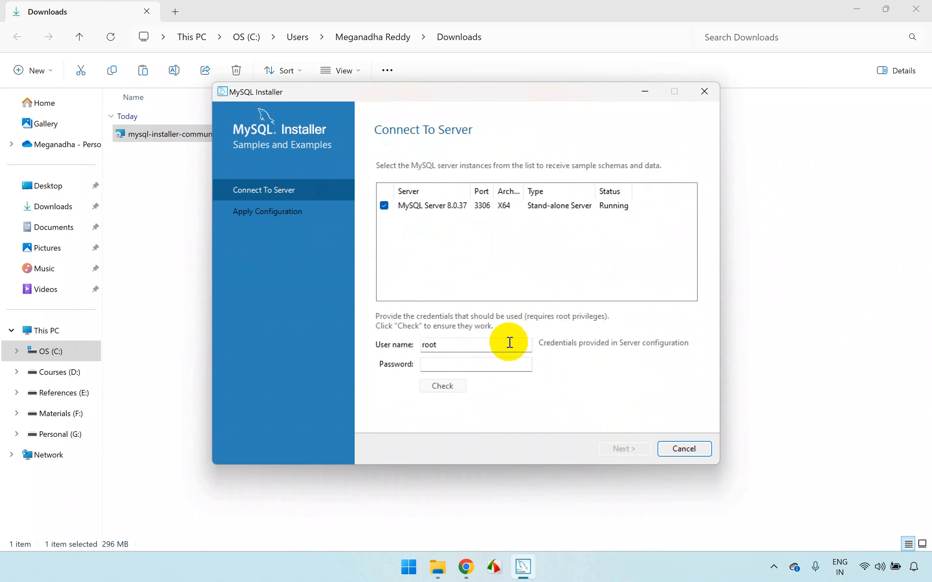
left_click(470, 362)
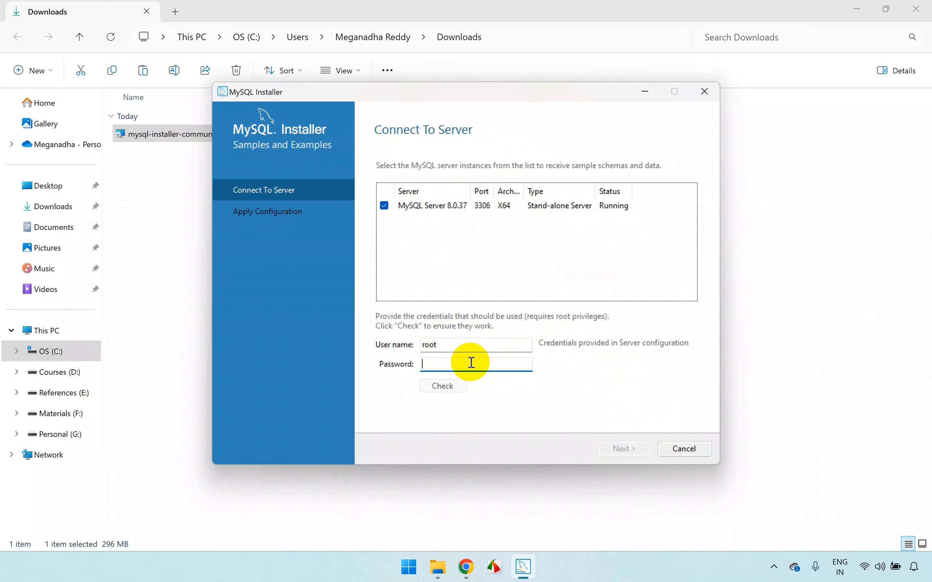
key("Caps_Lock")
key("Caps_Lock")
type("r")
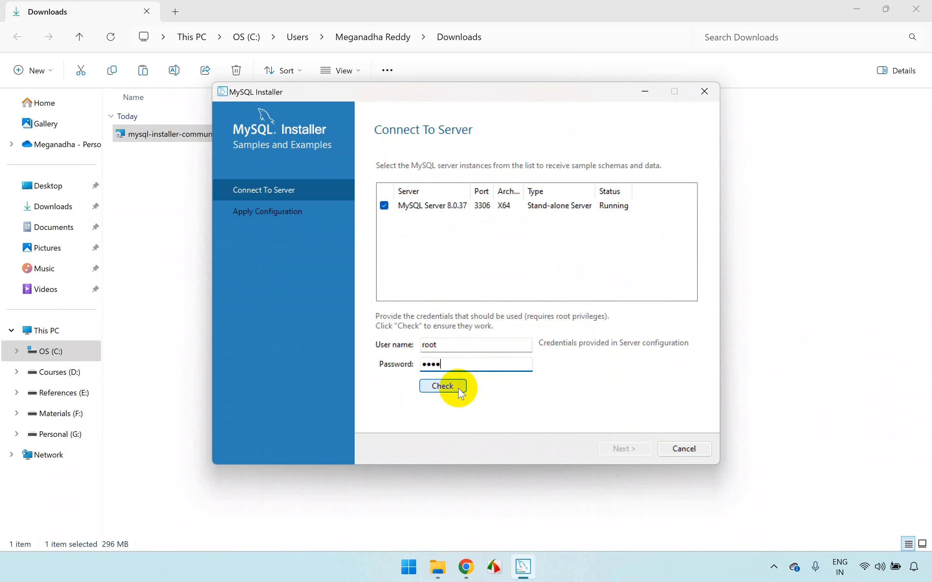
left_click(443, 387)
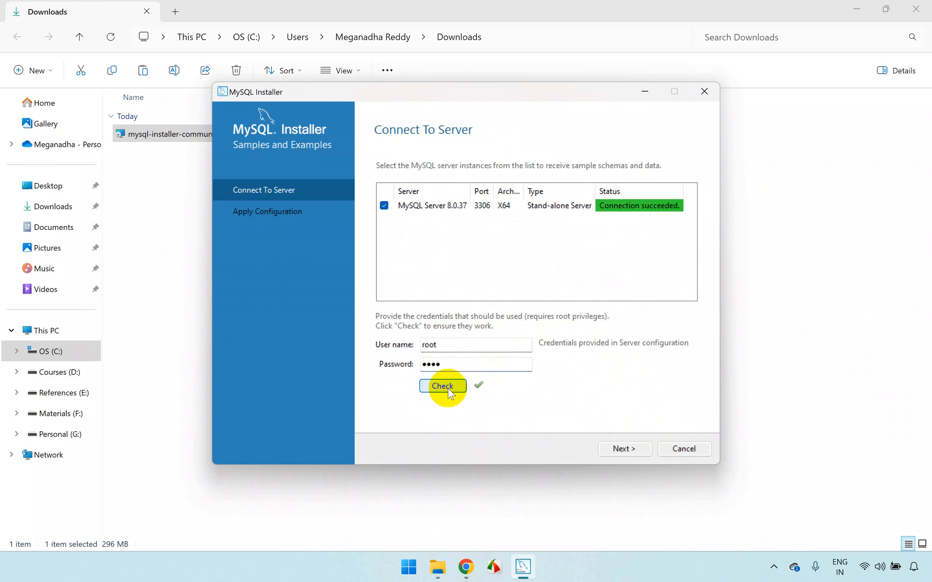
Apply the Samples and Examples configuration and finish the installation, keeping MySQL Workbench and MySQL Shell set to start after setup.
left_click(620, 448)
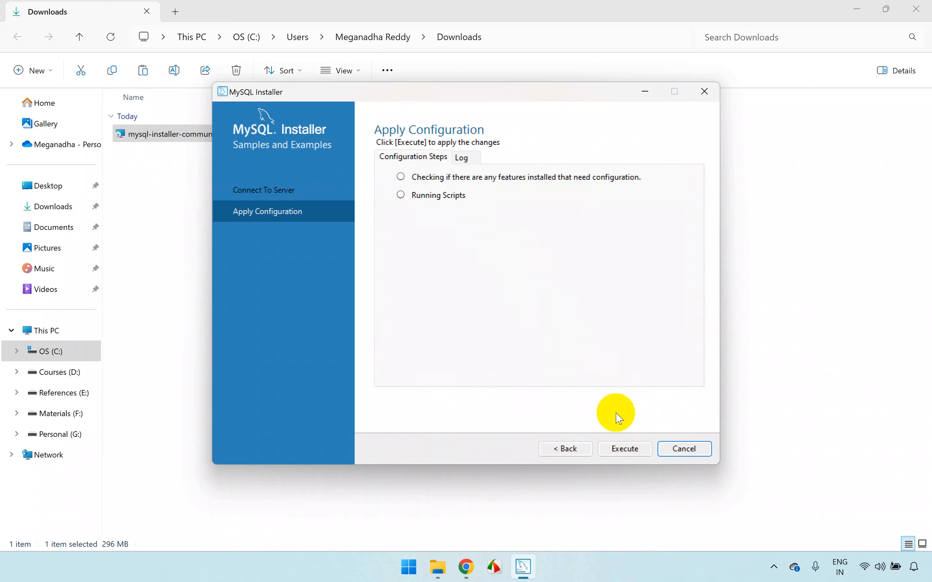
left_click(624, 449)
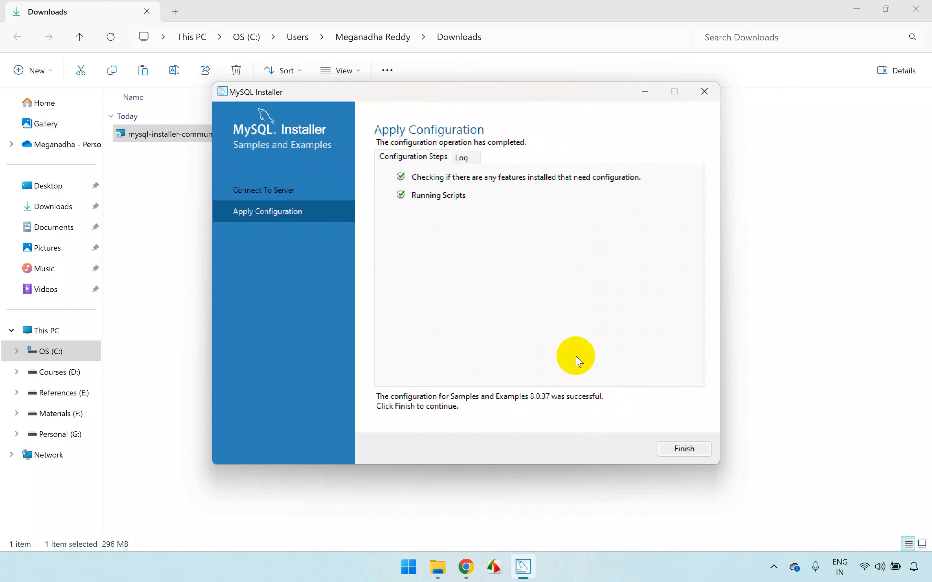
left_click(678, 449)
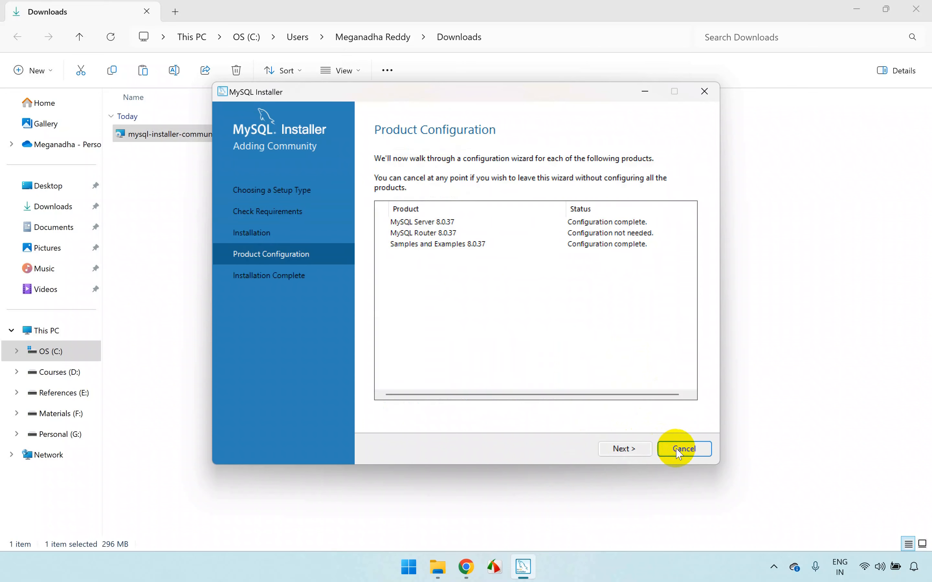
left_click(626, 449)
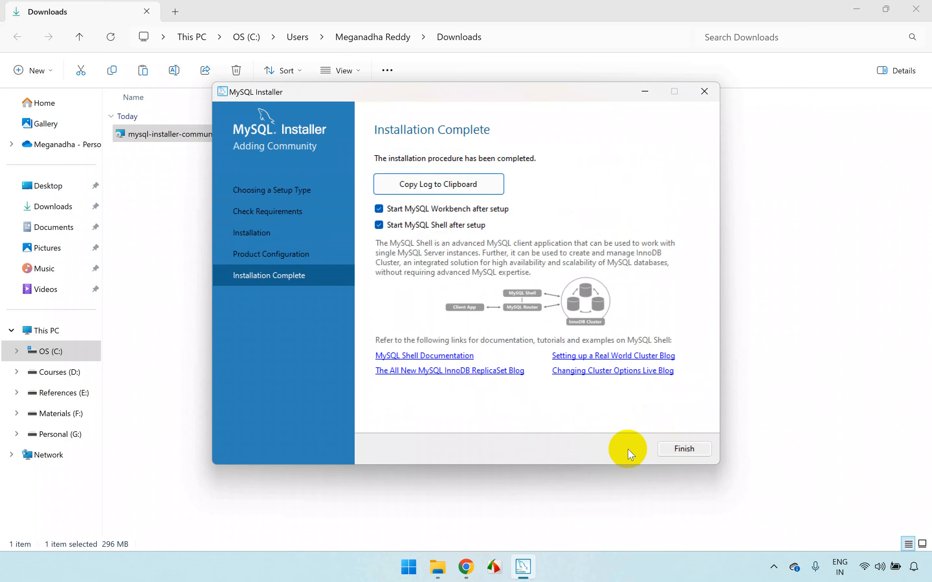
left_click(677, 449)
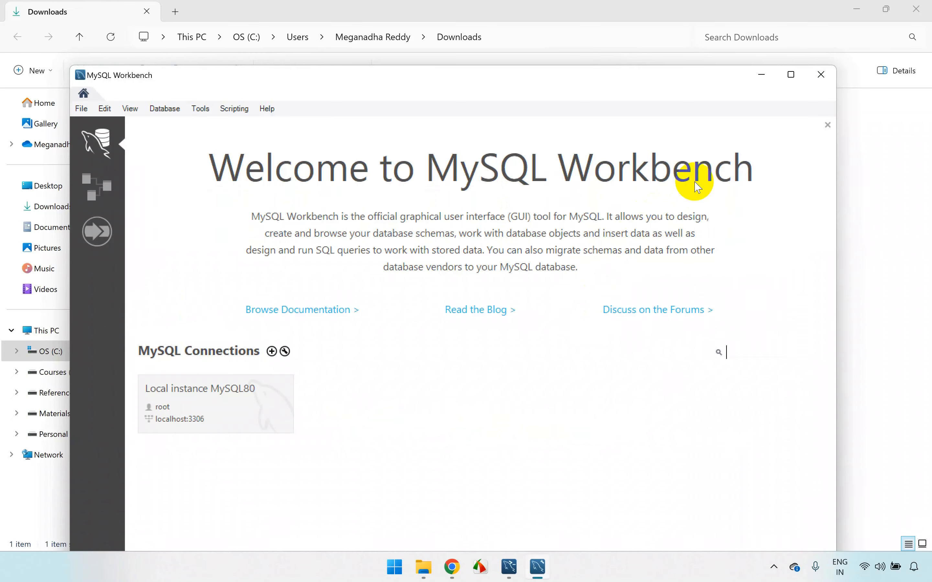
Maximize MySQL Workbench, connect to Local instance MySQL80 with the root password, and show the list of schemas.
left_click(791, 74)
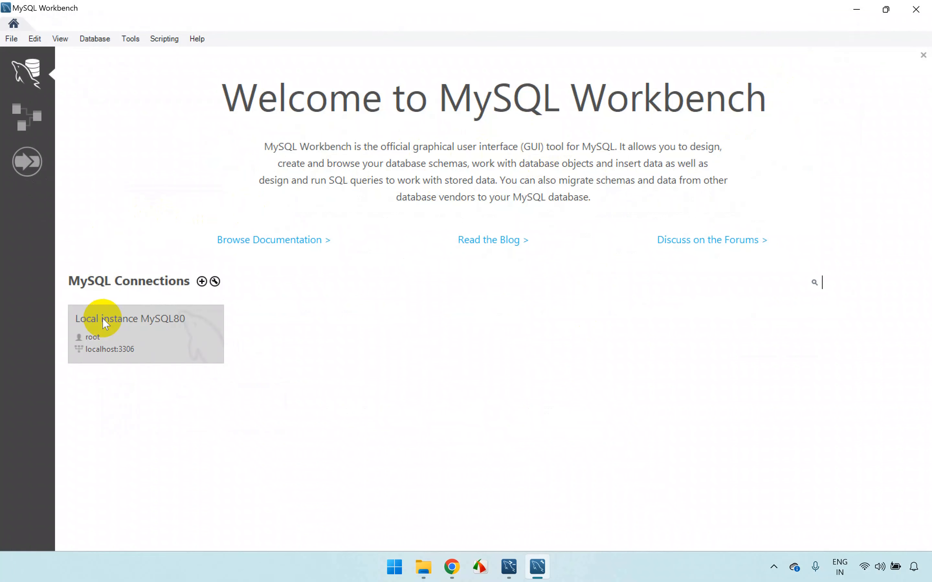
left_click(142, 333)
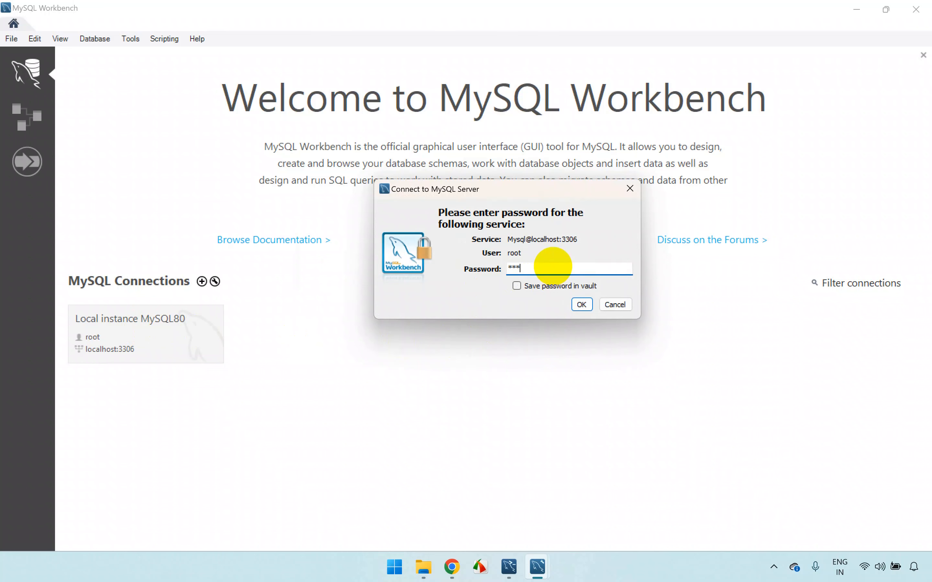
left_click(581, 304)
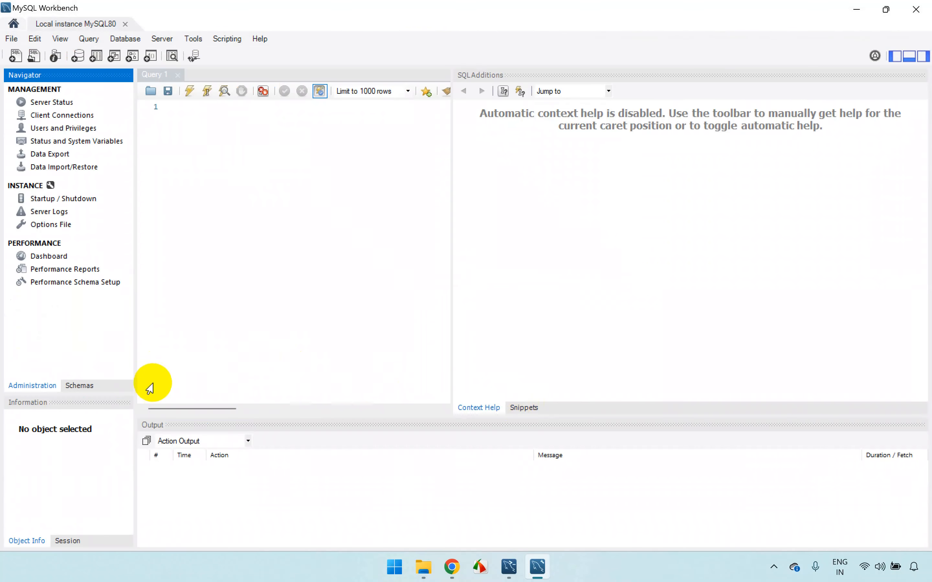
left_click(88, 387)
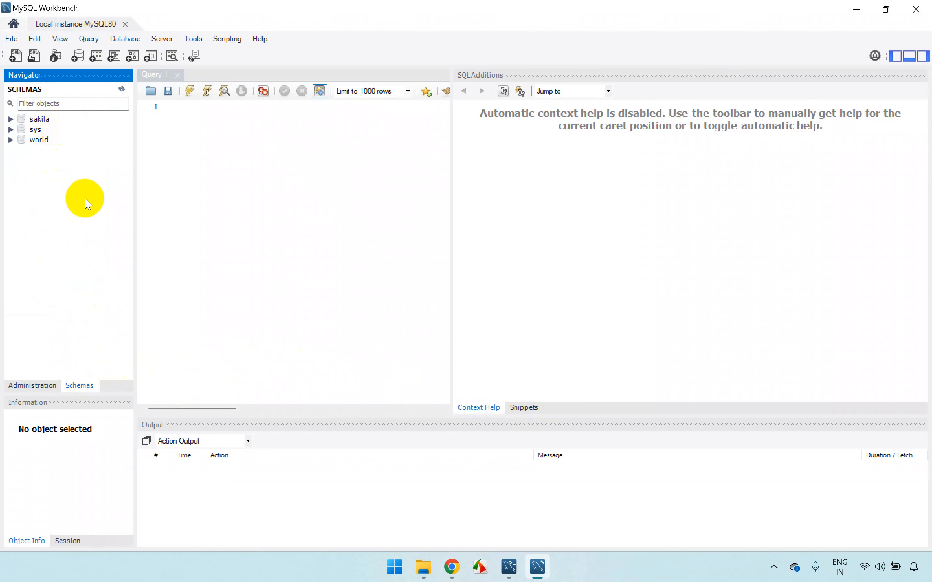
Close MySQL Workbench, MySQL Shell and the remaining open windows to return to the desktop.
left_click(915, 9)
left_click(693, 118)
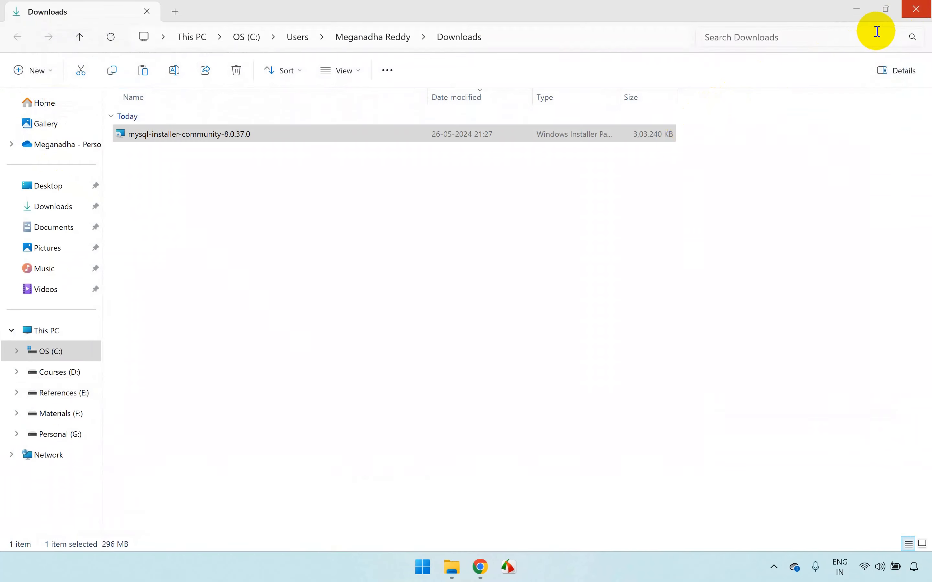
left_click(915, 9)
left_click(917, 8)
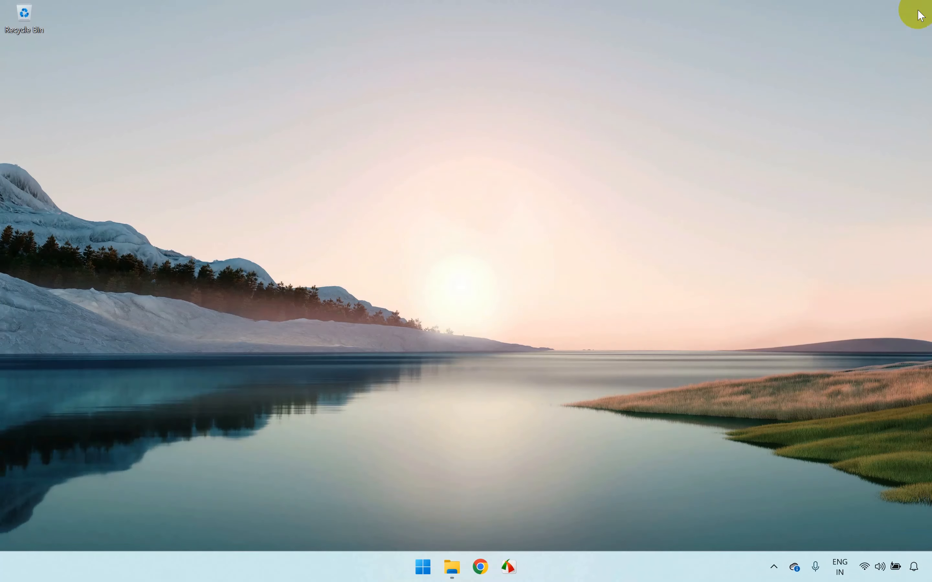
Launch MySQL Workbench 8.0 CE from the MySQL folder among the installed Windows apps.
left_click(422, 566)
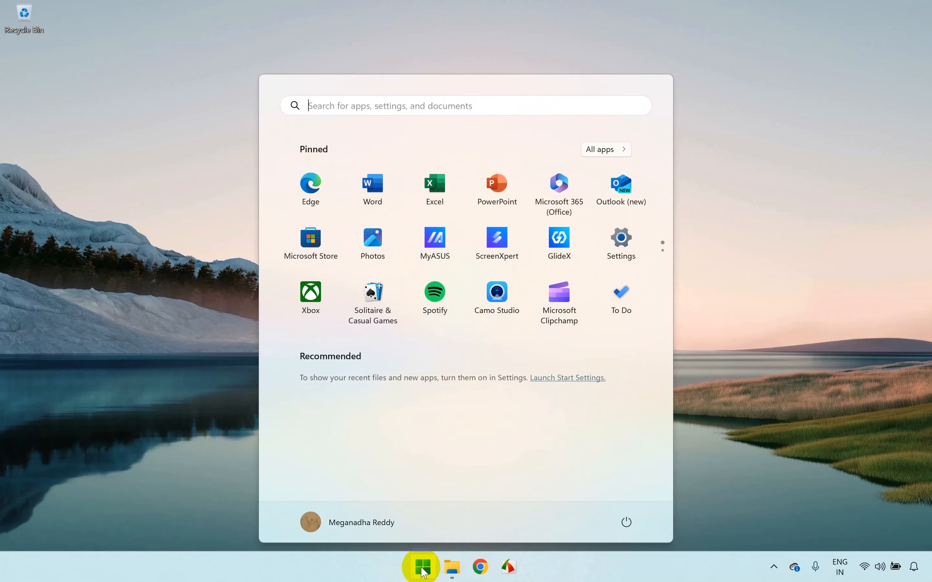
left_click(615, 149)
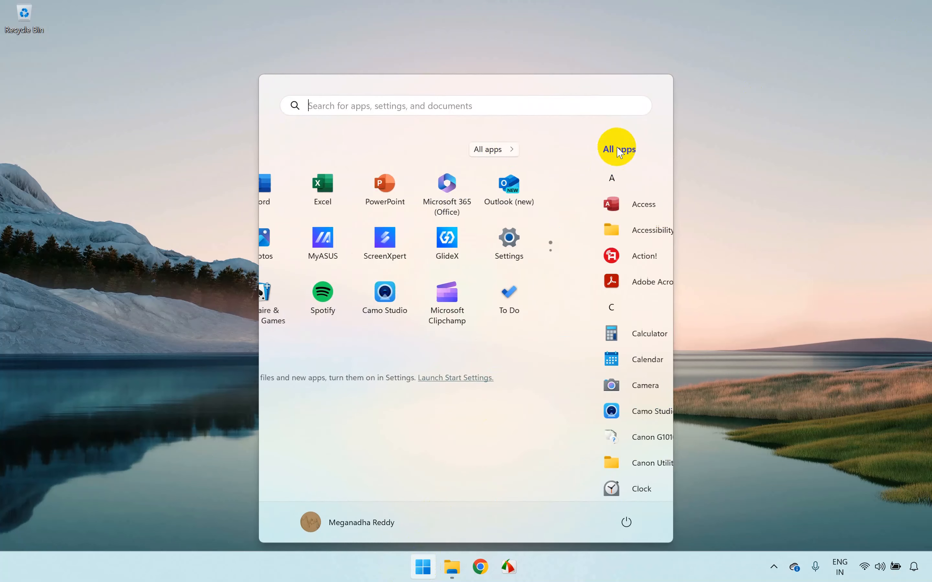
scroll(499, 270, "down", 15)
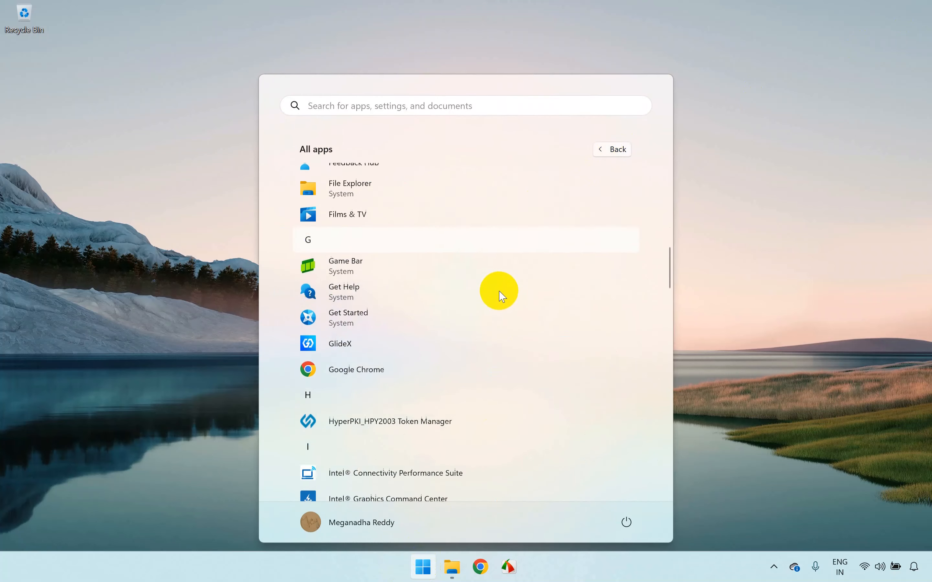
scroll(502, 297, "down", 10)
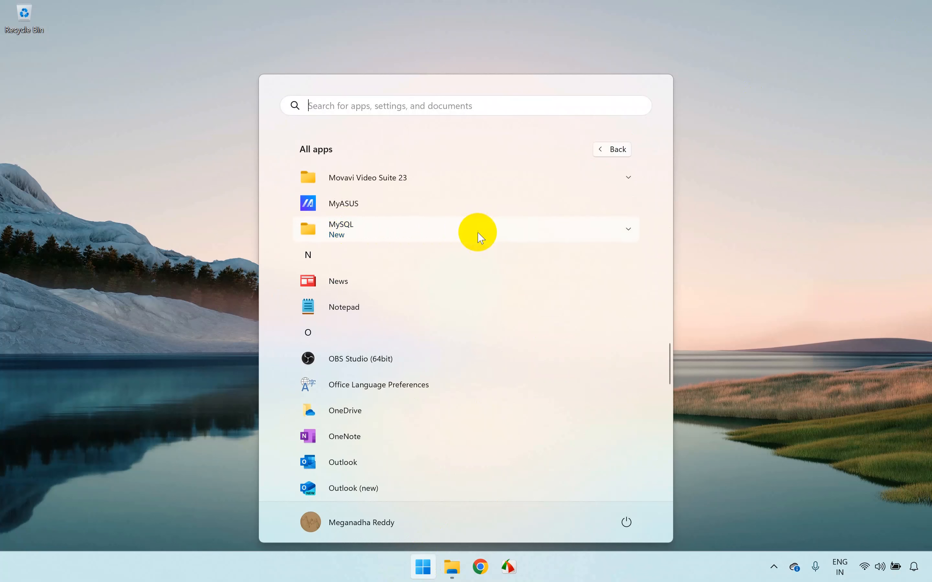
left_click(481, 237)
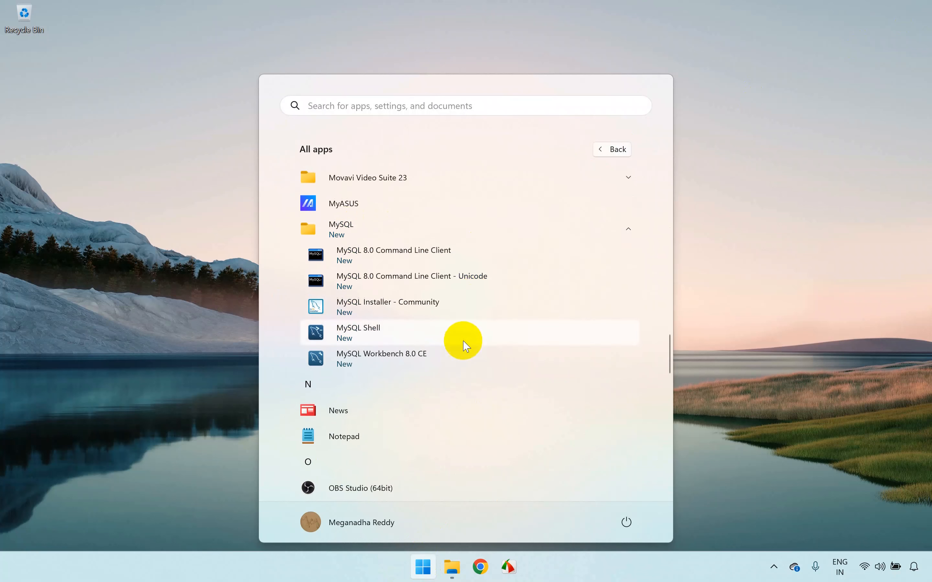
left_click(400, 360)
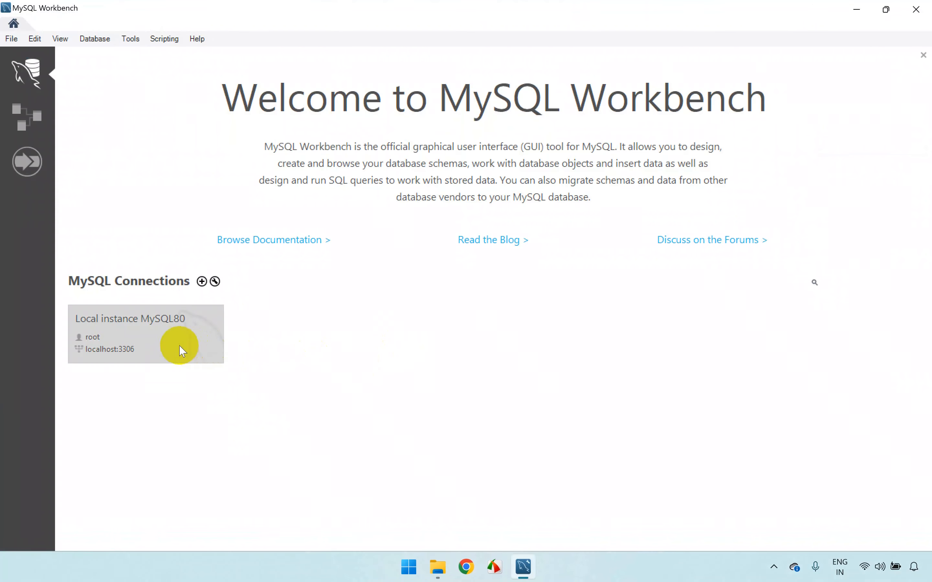
Connect to Local instance MySQL80 as root by entering the account password, without saving it in the vault.
left_click(156, 339)
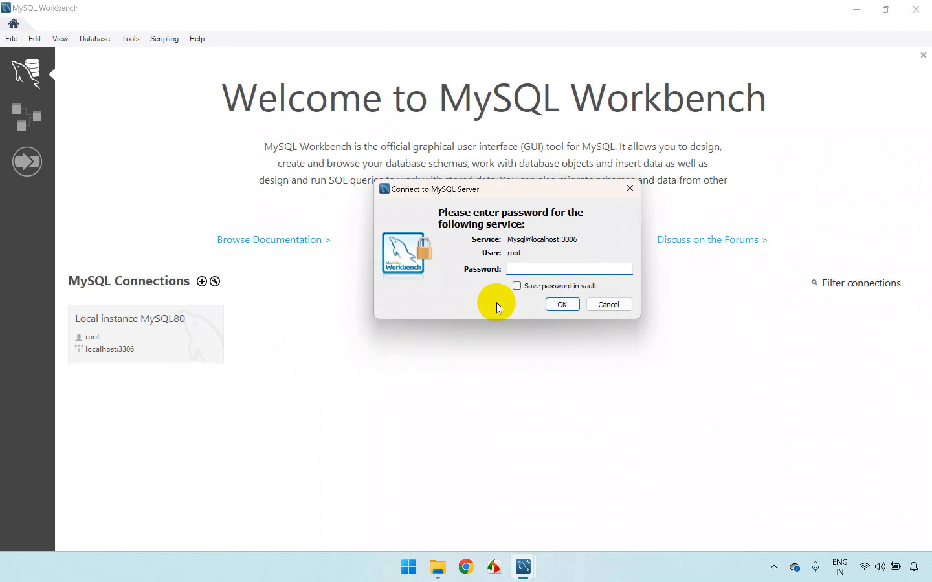
type("****")
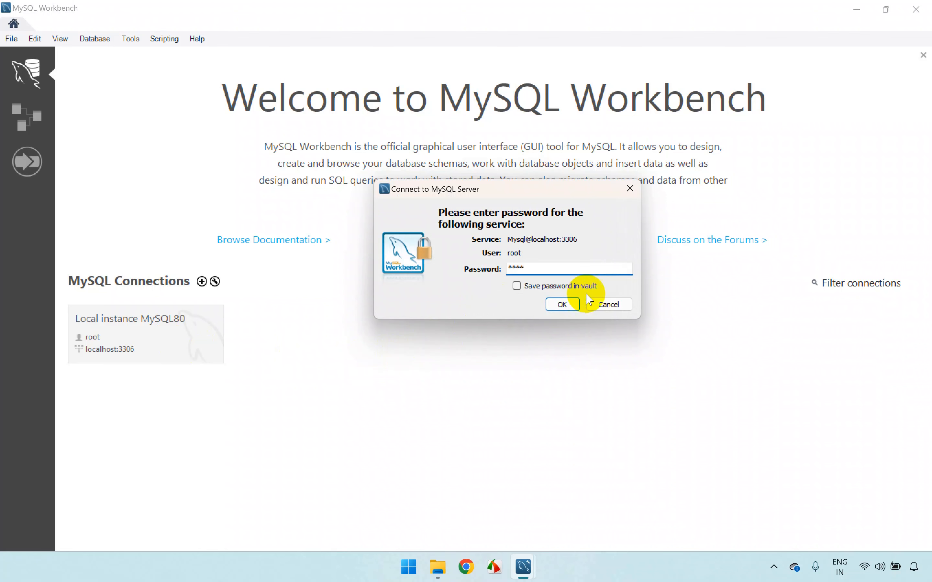
left_click(561, 305)
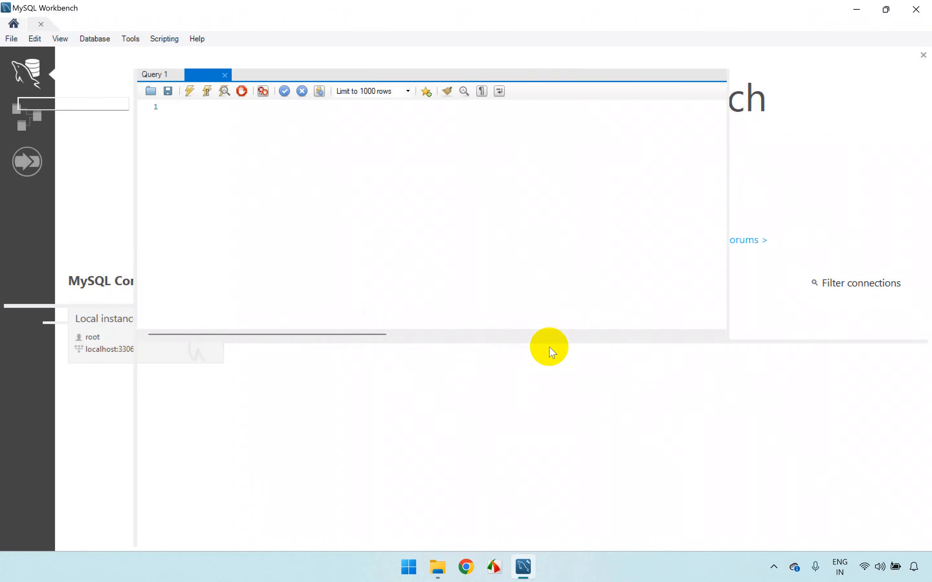